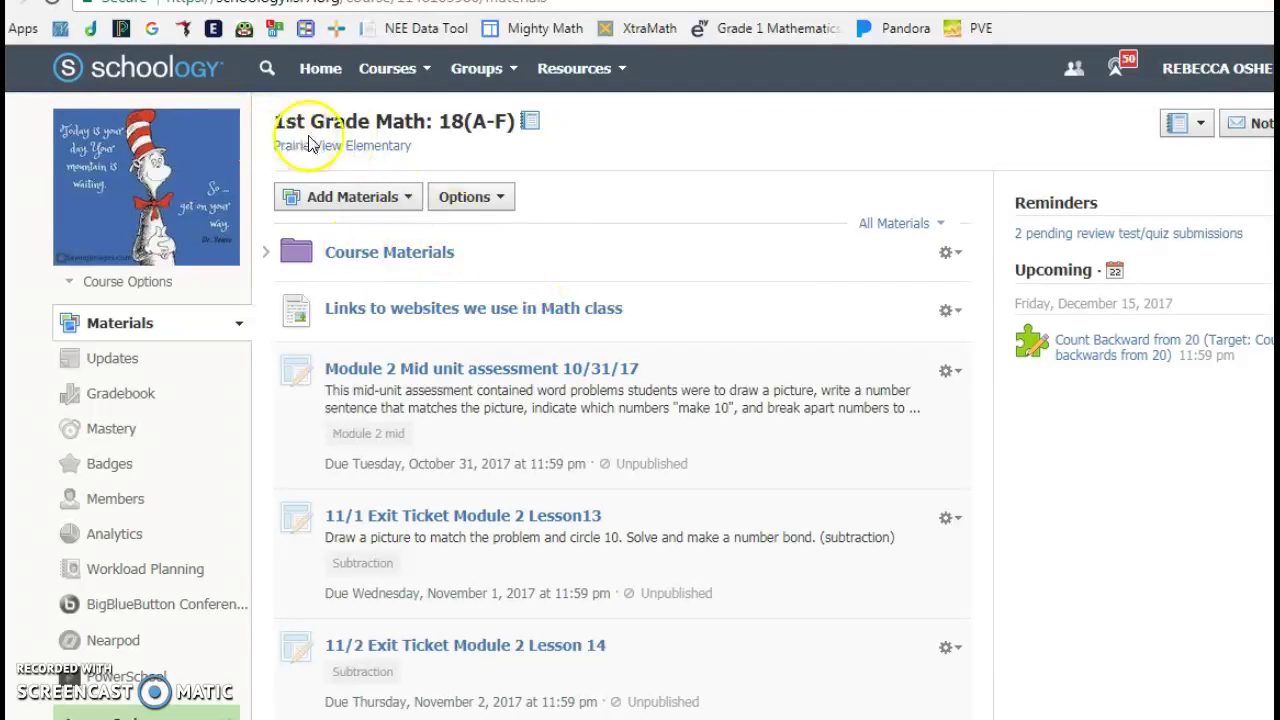
# - Go through Course Materials and Module 2 into the Learning Videos folder
pyautogui.click(403, 256)
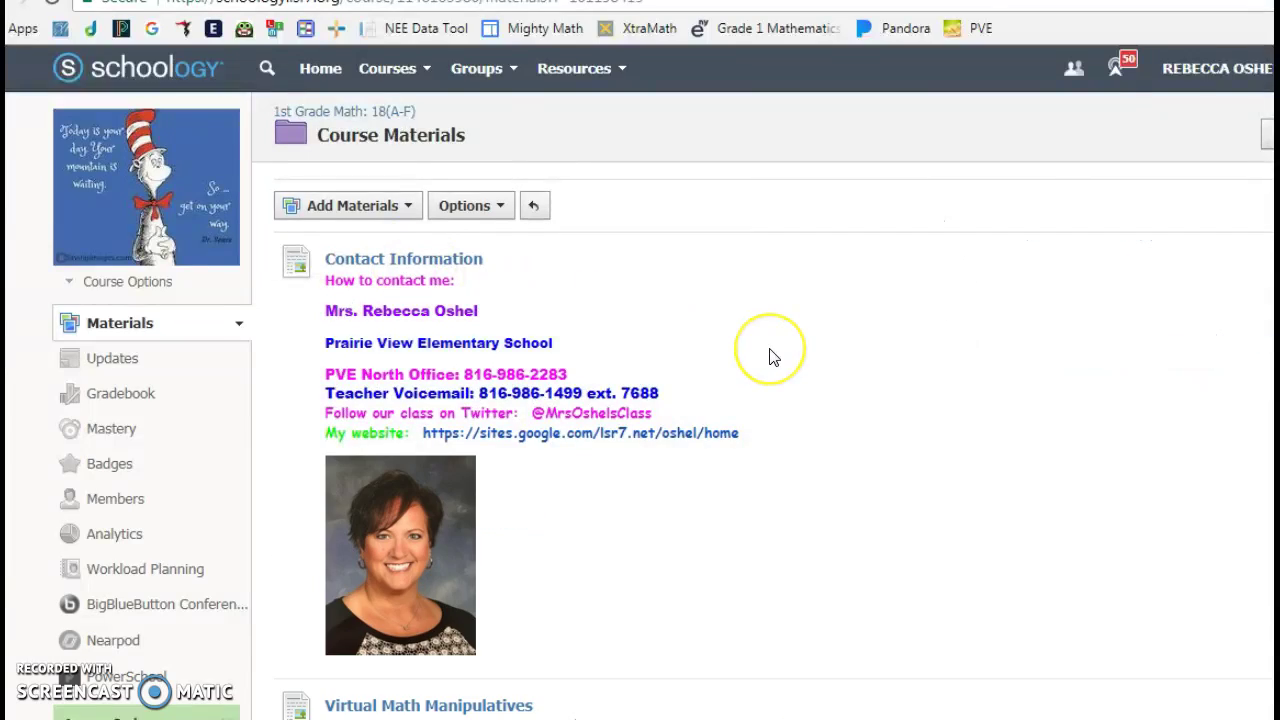
pyautogui.scroll(-7, 770, 357)
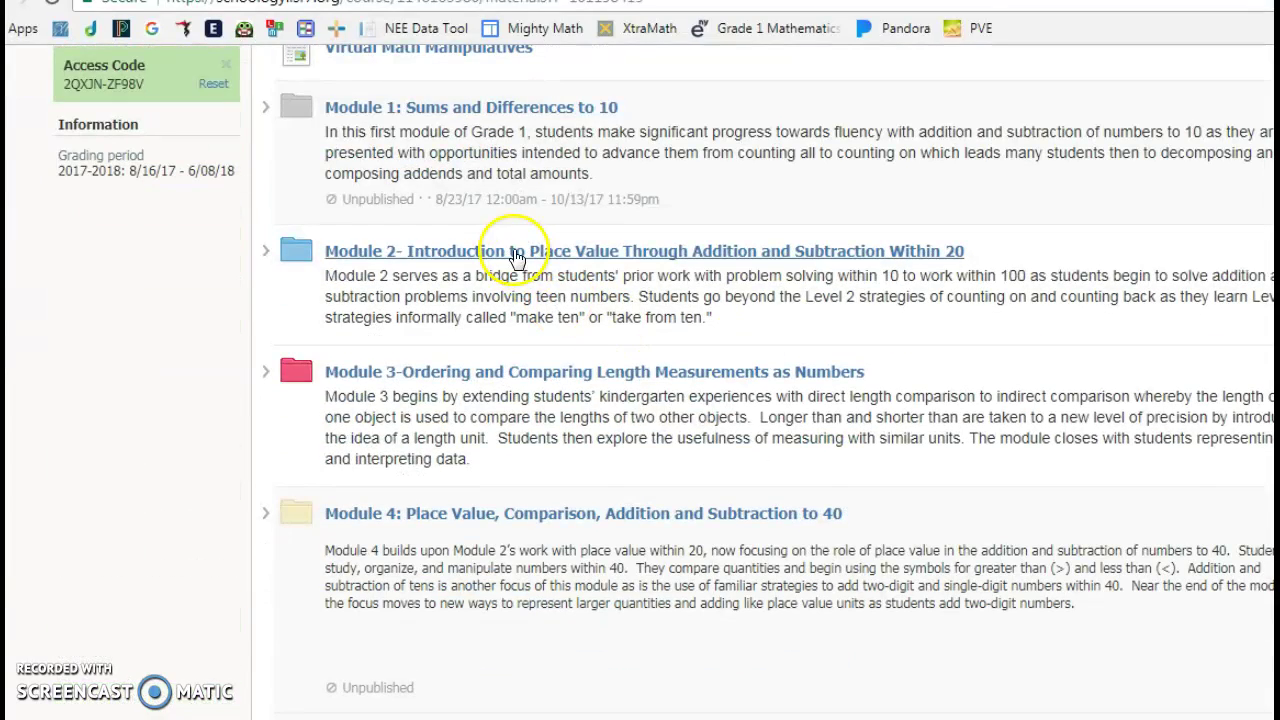
pyautogui.click(516, 258)
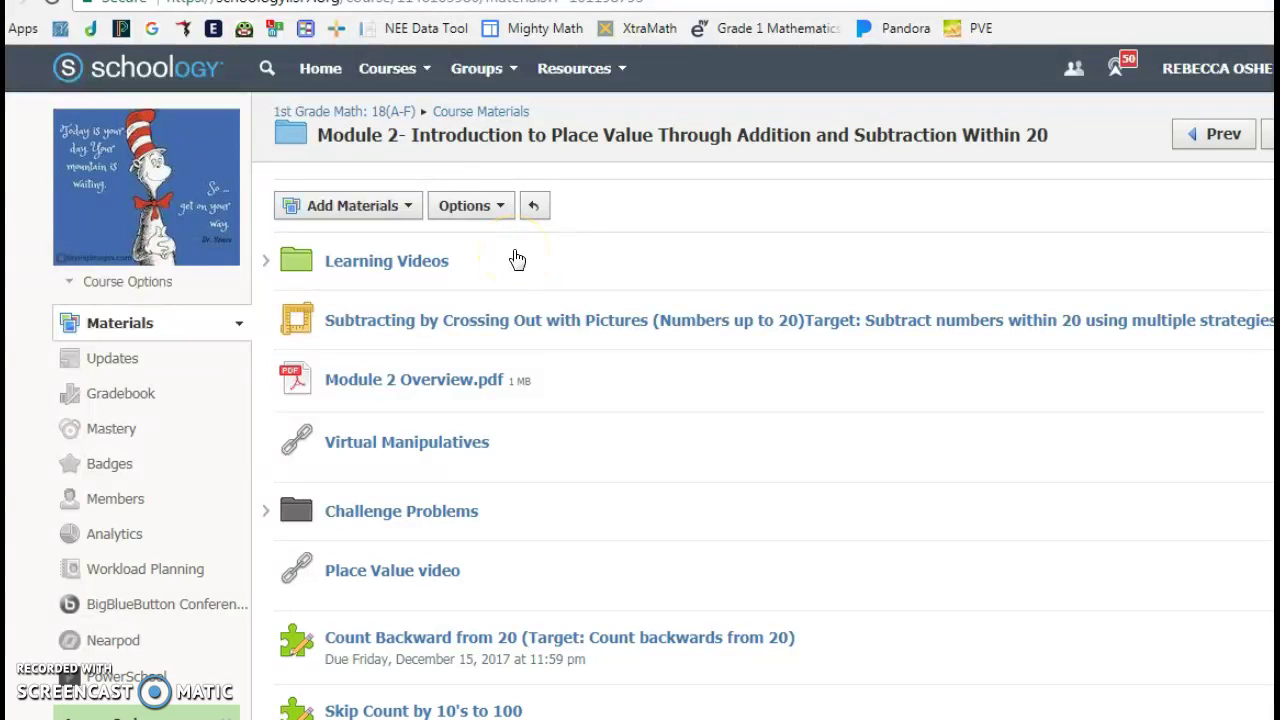
pyautogui.click(380, 268)
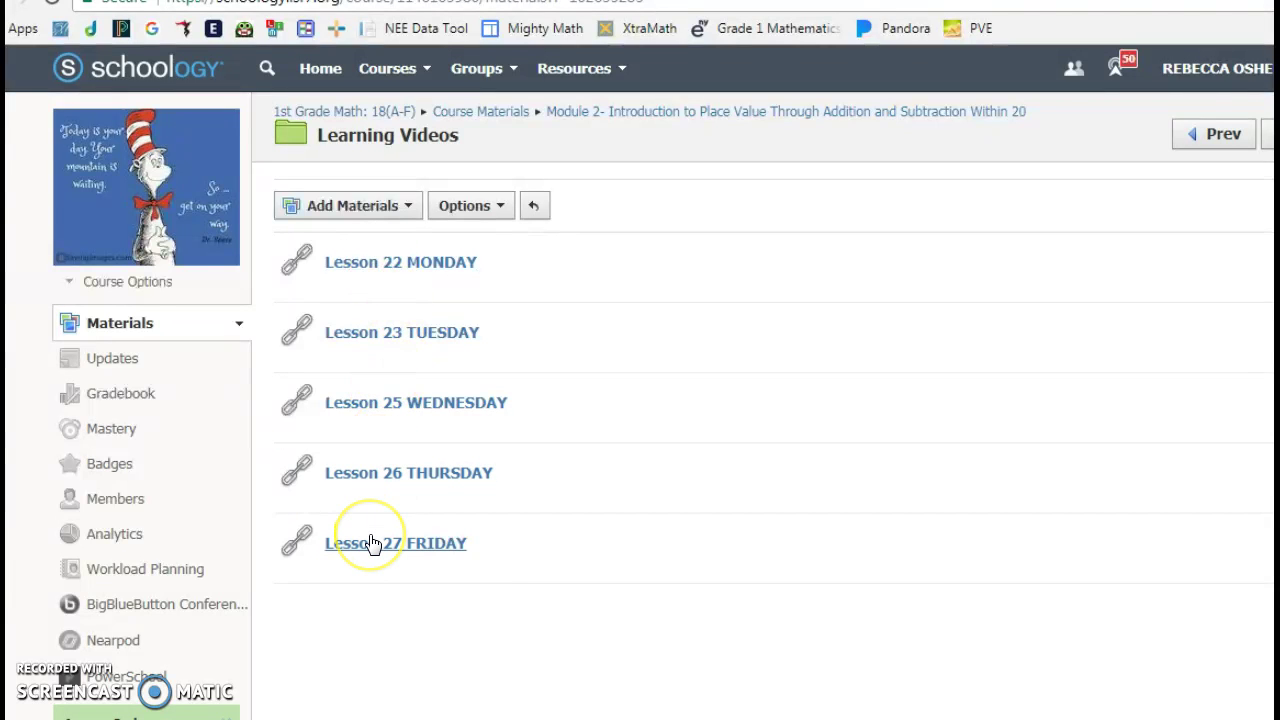
# - Open the Lesson 22 MONDAY video, pause it, and return to the Learning Videos list
pyautogui.click(424, 266)
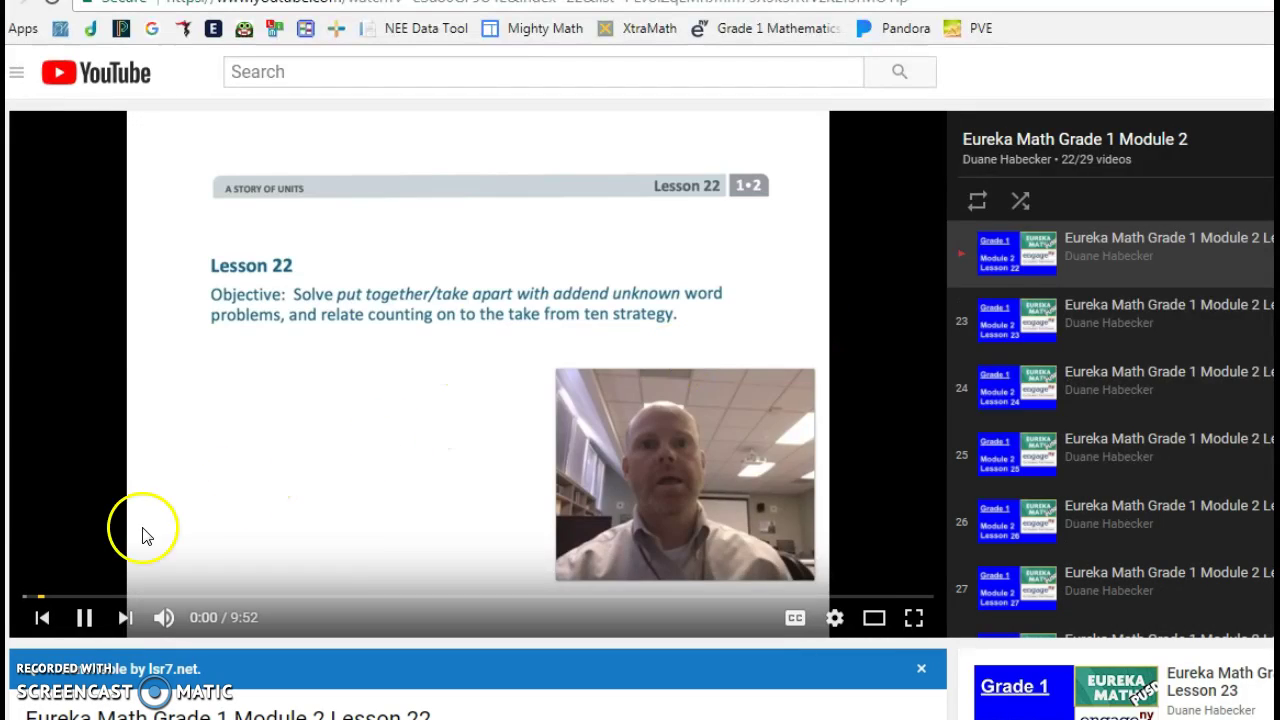
pyautogui.click(84, 620)
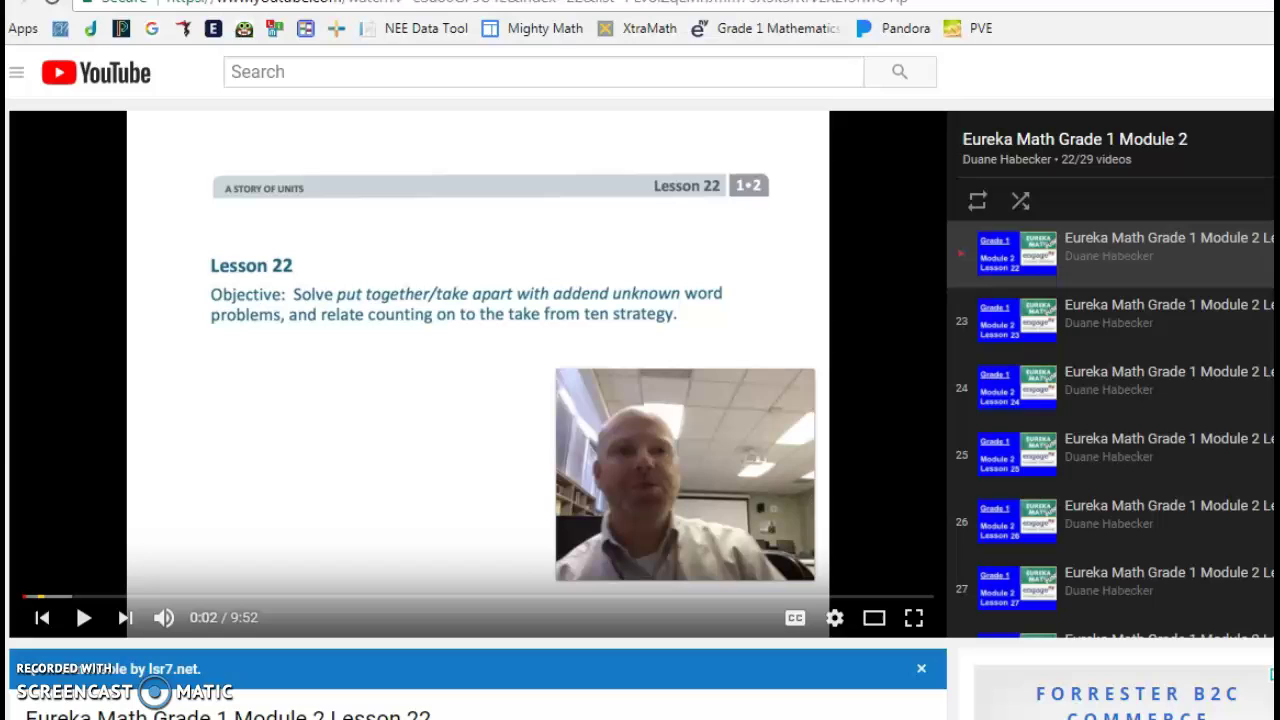
pyautogui.hotkey('ctrl', 'w')
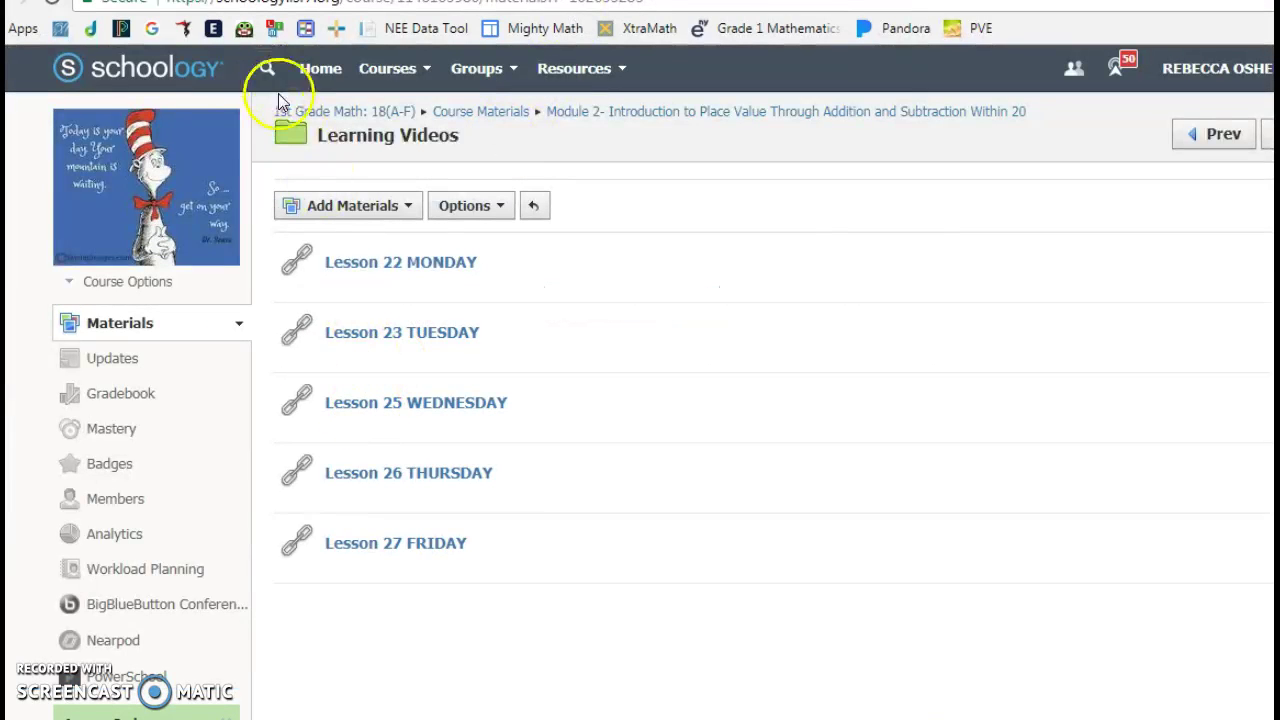
# - Return to Module 2 from the breadcrumb, showing Learning Videos and Module 2 Overview.pdf
pyautogui.click(606, 116)
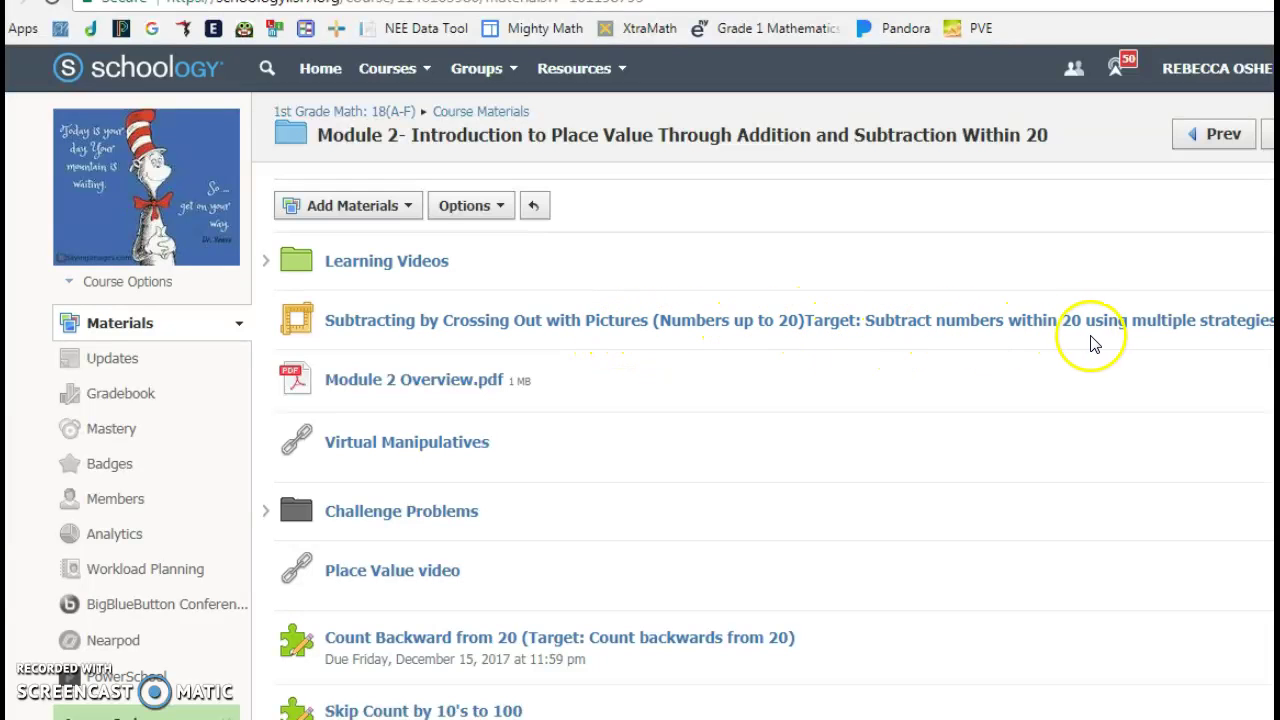
pyautogui.moveTo(1240, 340); pyautogui.dragTo(605, 328)
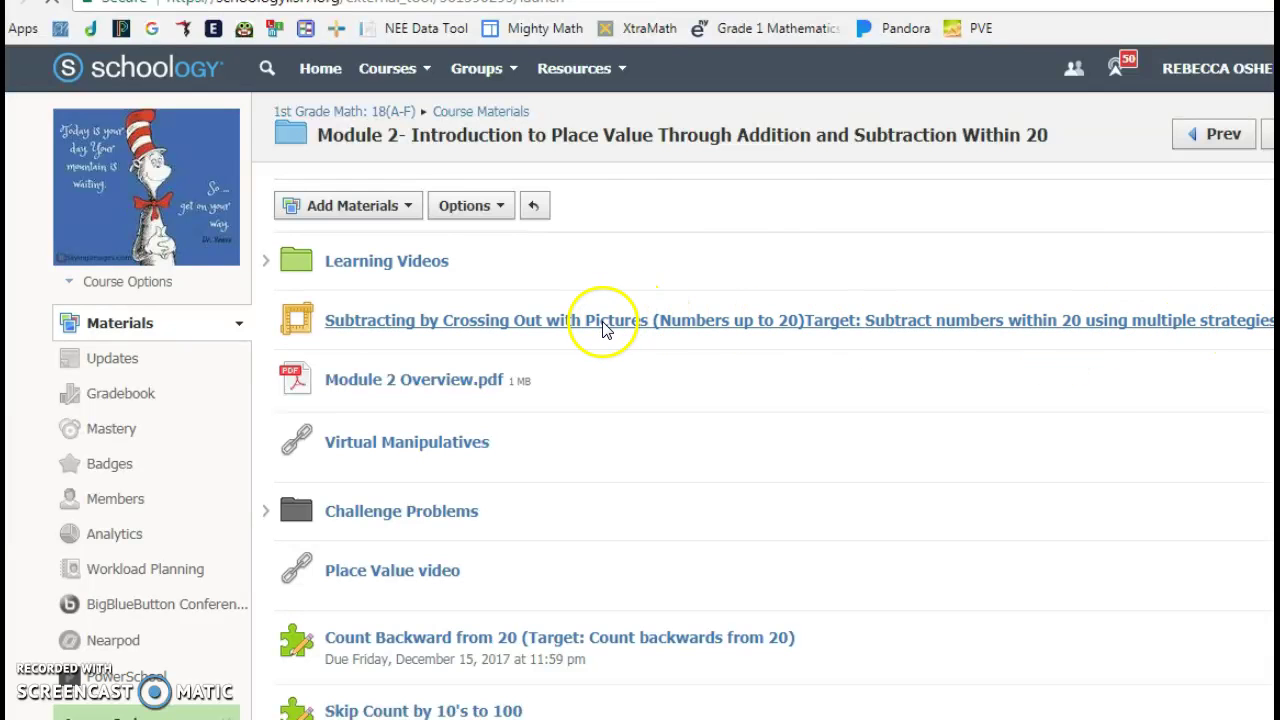
pyautogui.click(605, 328)
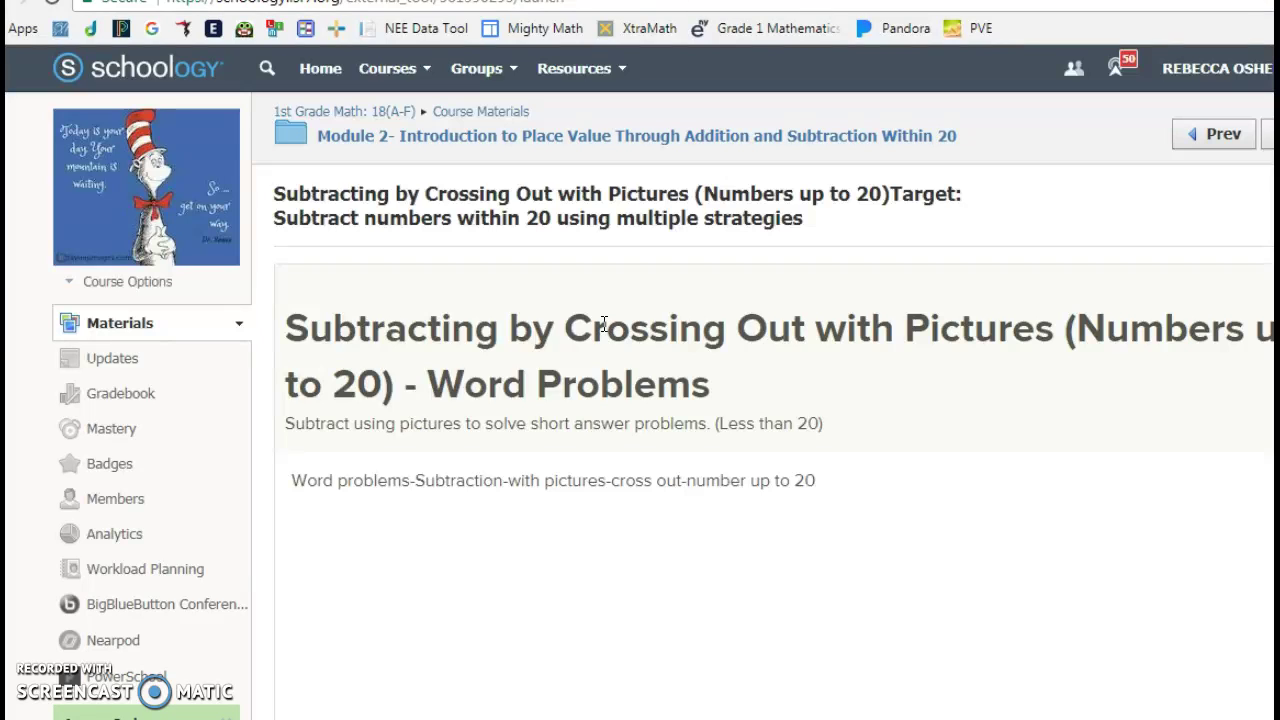
pyautogui.scroll(-3, 604, 323)
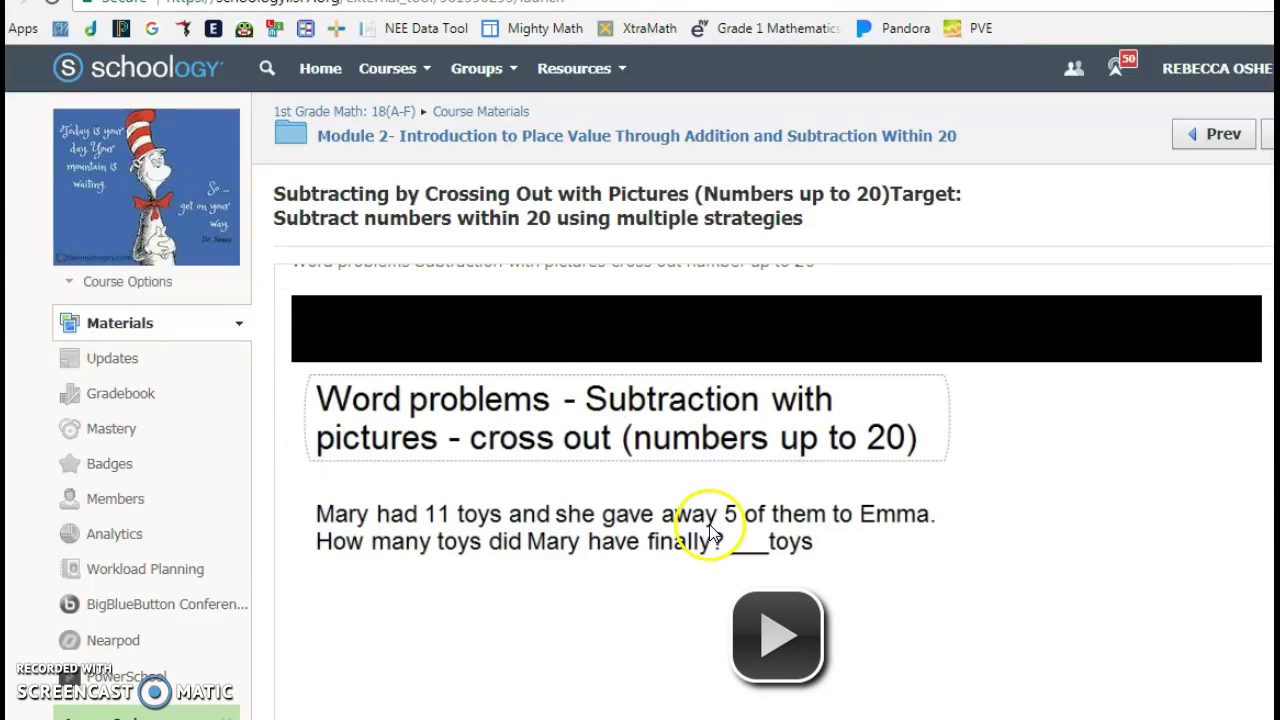
pyautogui.scroll(-1, 599, 592)
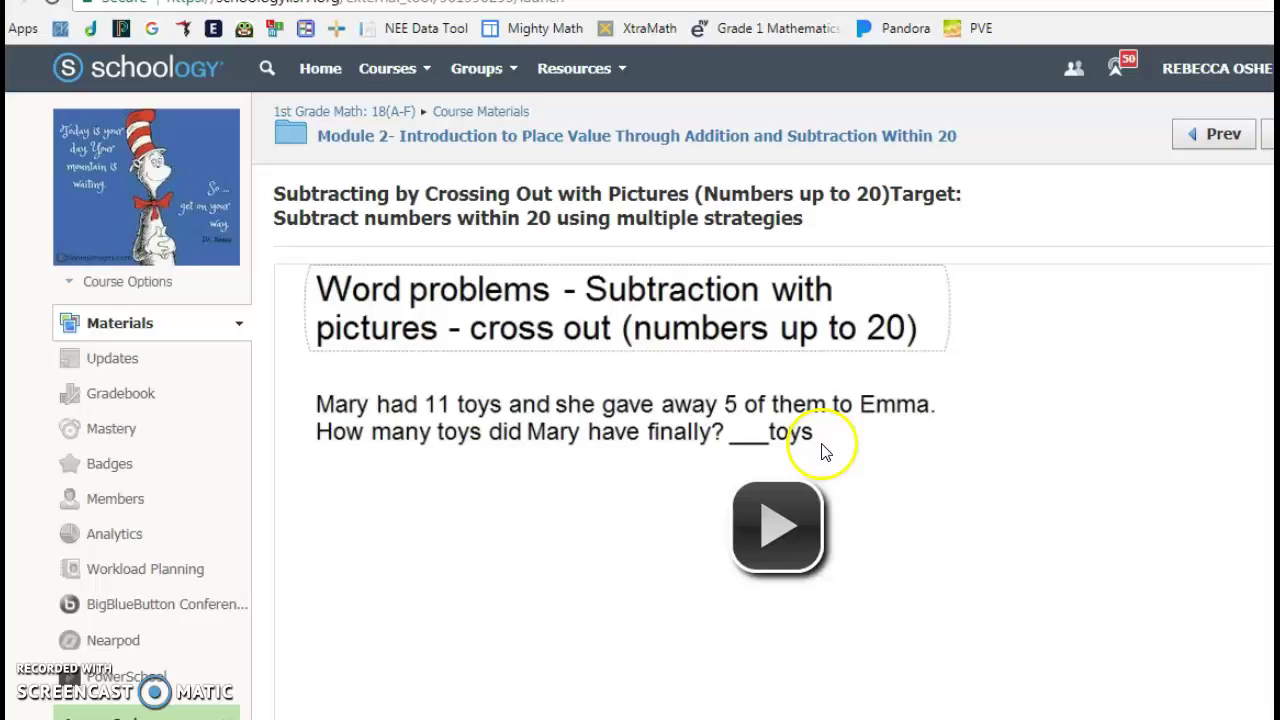
pyautogui.click(784, 553)
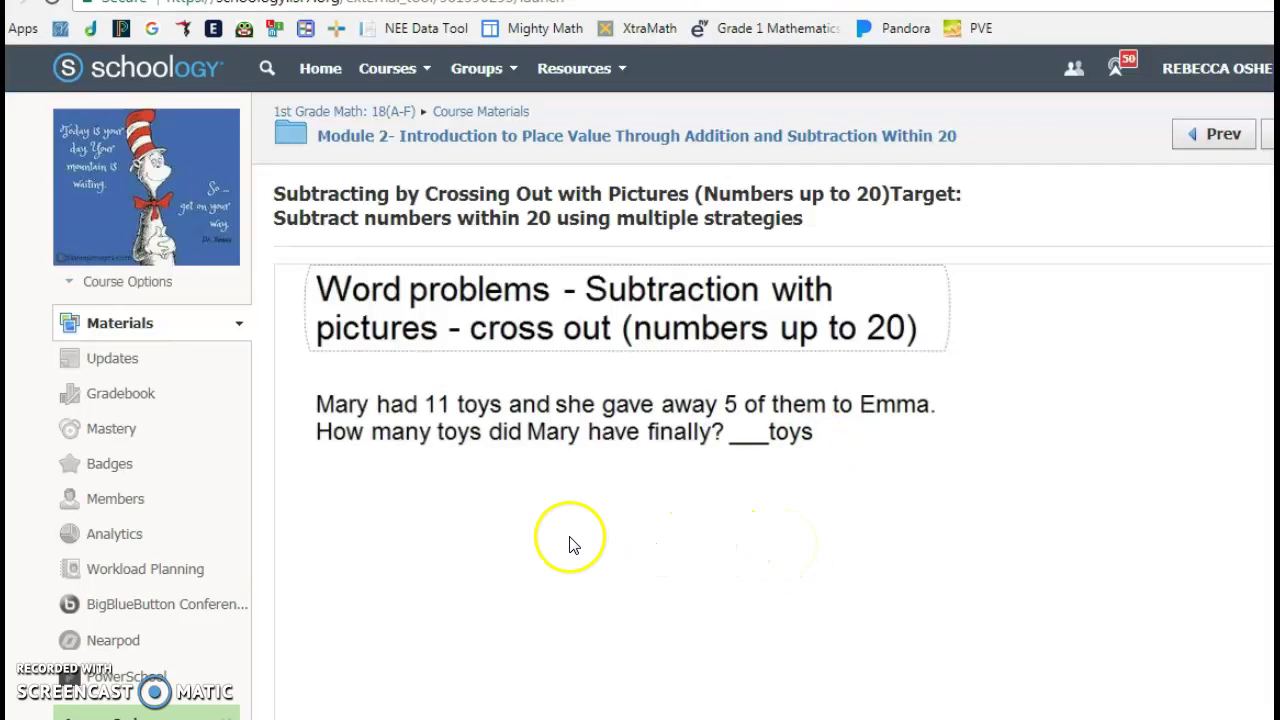
pyautogui.scroll(2, 567, 546)
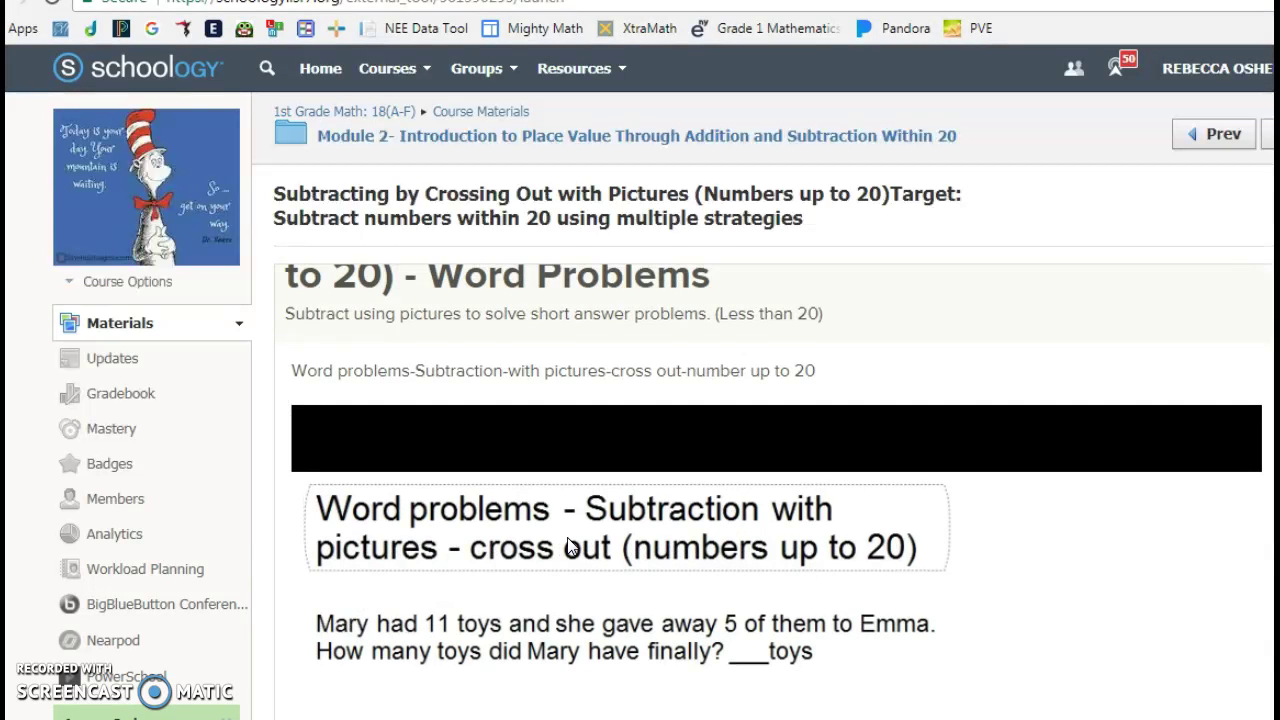
pyautogui.scroll(-1, 520, 545)
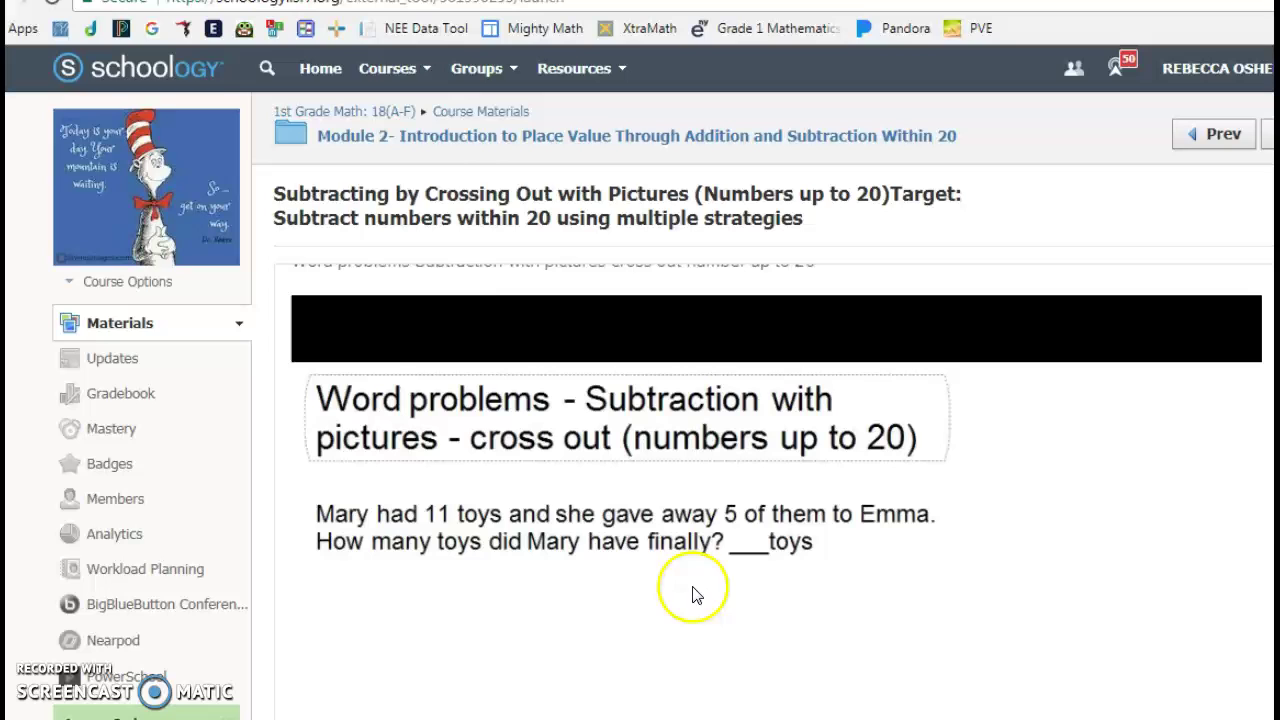
# - From Module 2, open the Count Backward from 20 assessment's results
pyautogui.click(539, 137)
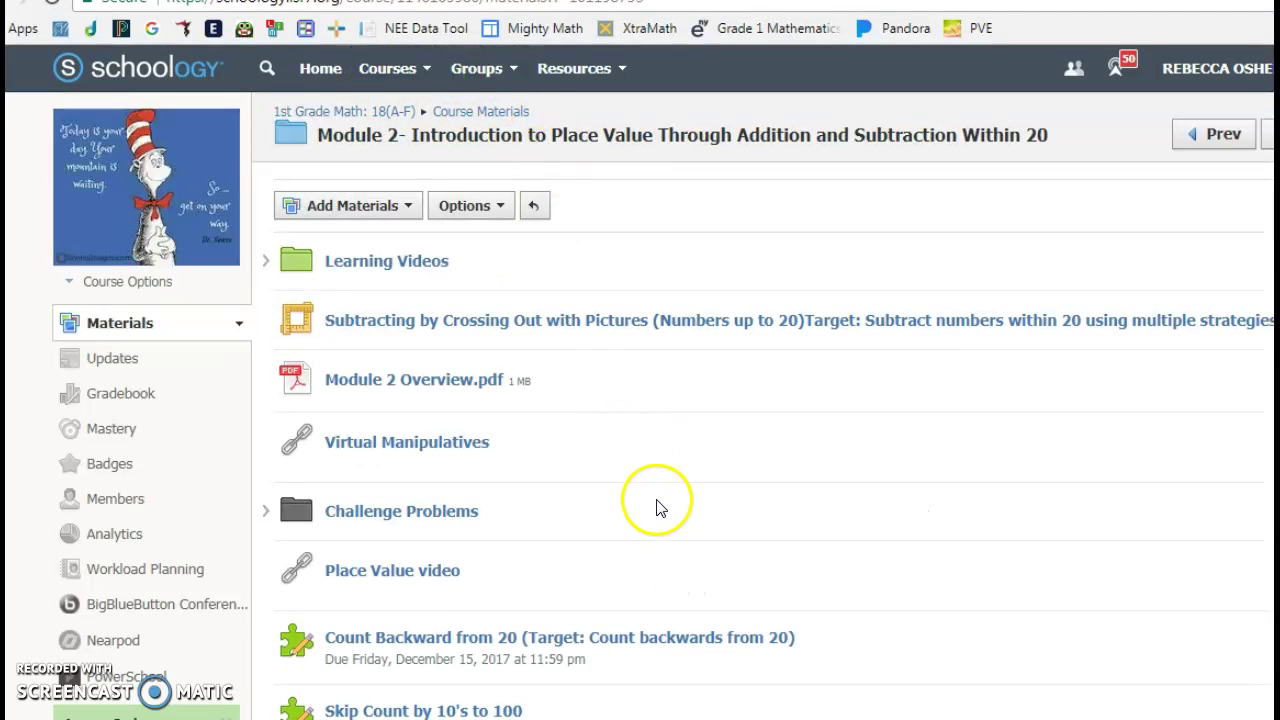
pyautogui.scroll(-1, 657, 507)
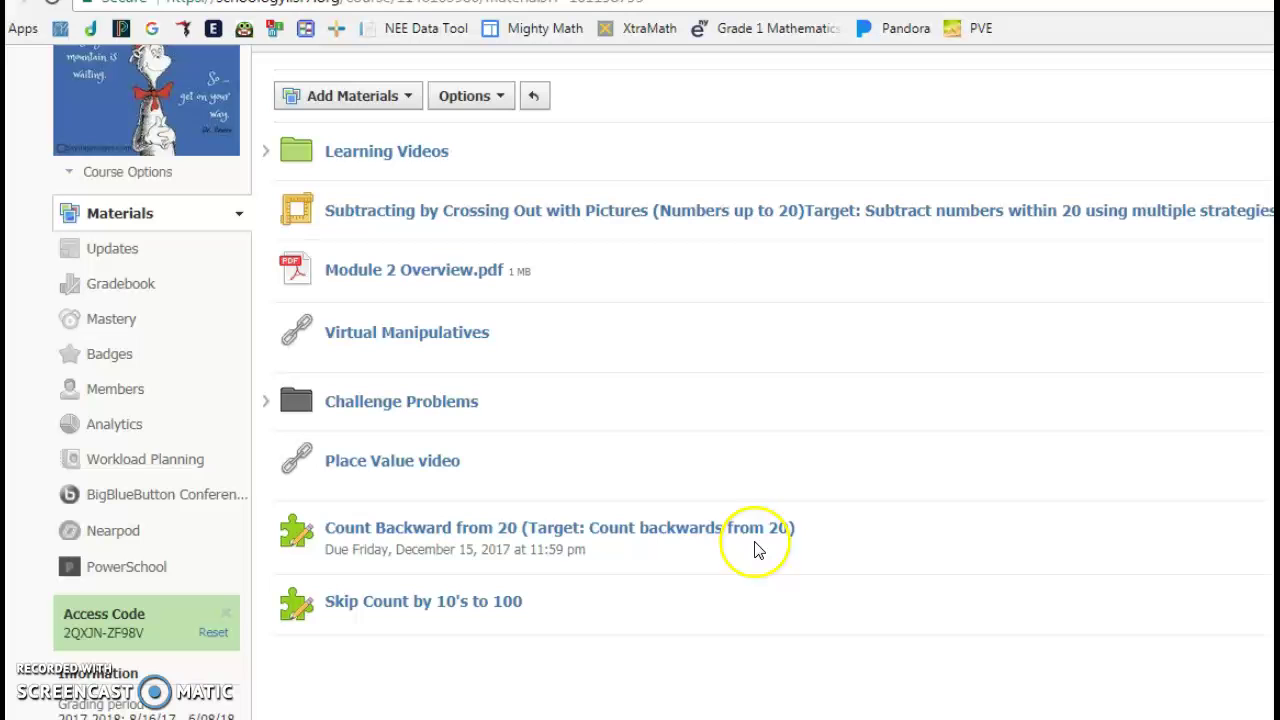
pyautogui.click(544, 527)
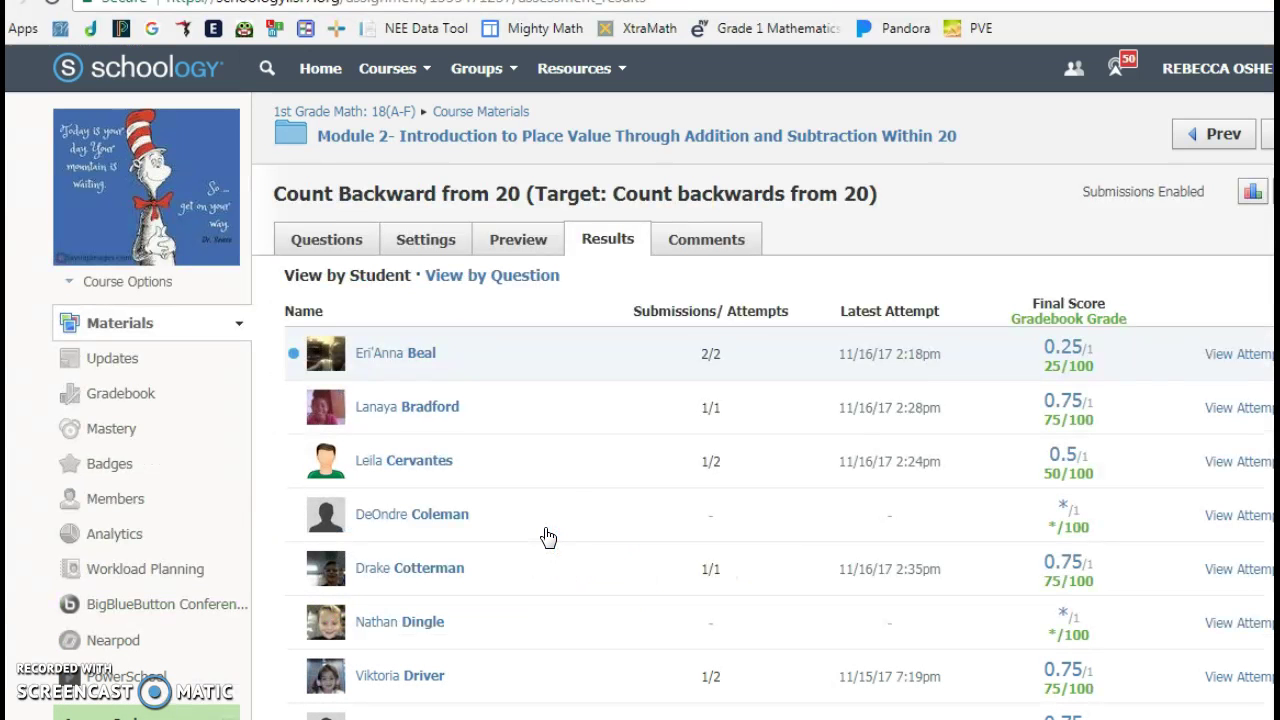
pyautogui.click(333, 250)
# - View one student's attempt, scored 0.75/1 in 1 min 10 sec
pyautogui.scroll(-5, 643, 516)
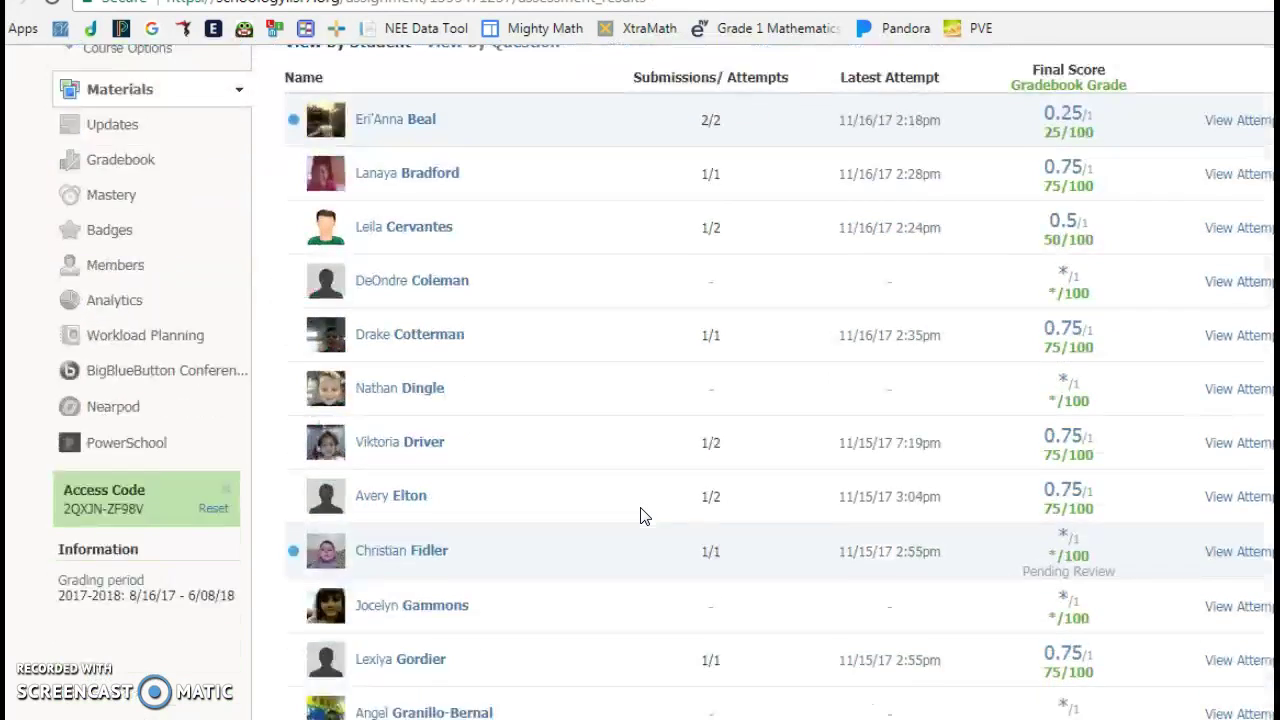
pyautogui.scroll(-1, 643, 516)
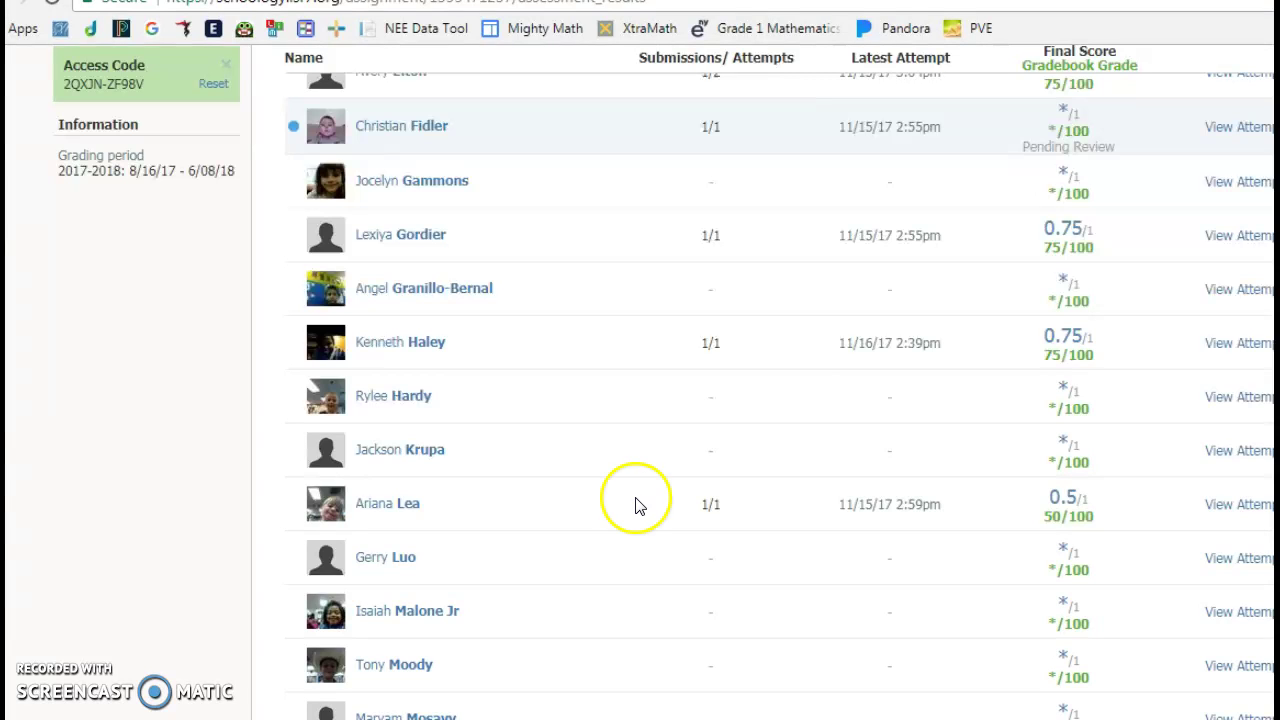
pyautogui.click(1218, 344)
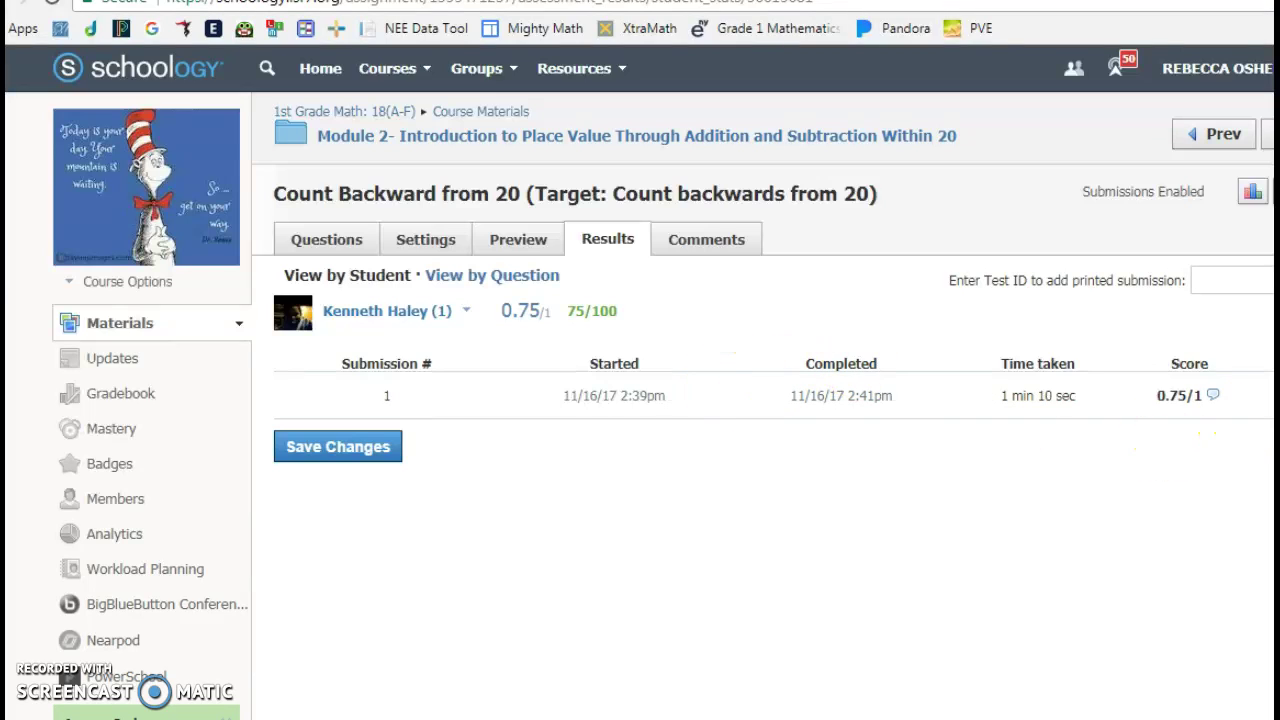
# - View the student's first submission and play their Video Recording of counting backward, then close it
pyautogui.click(1262, 395)
pyautogui.click(1262, 426)
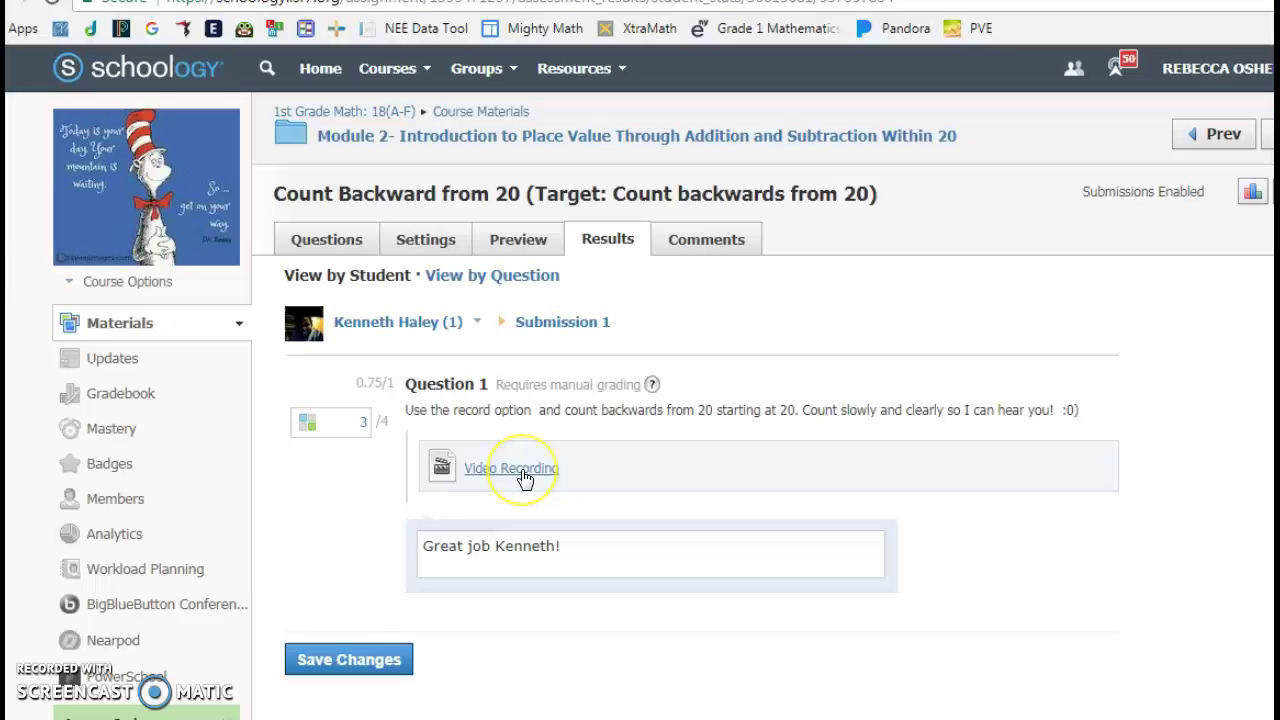
pyautogui.click(524, 479)
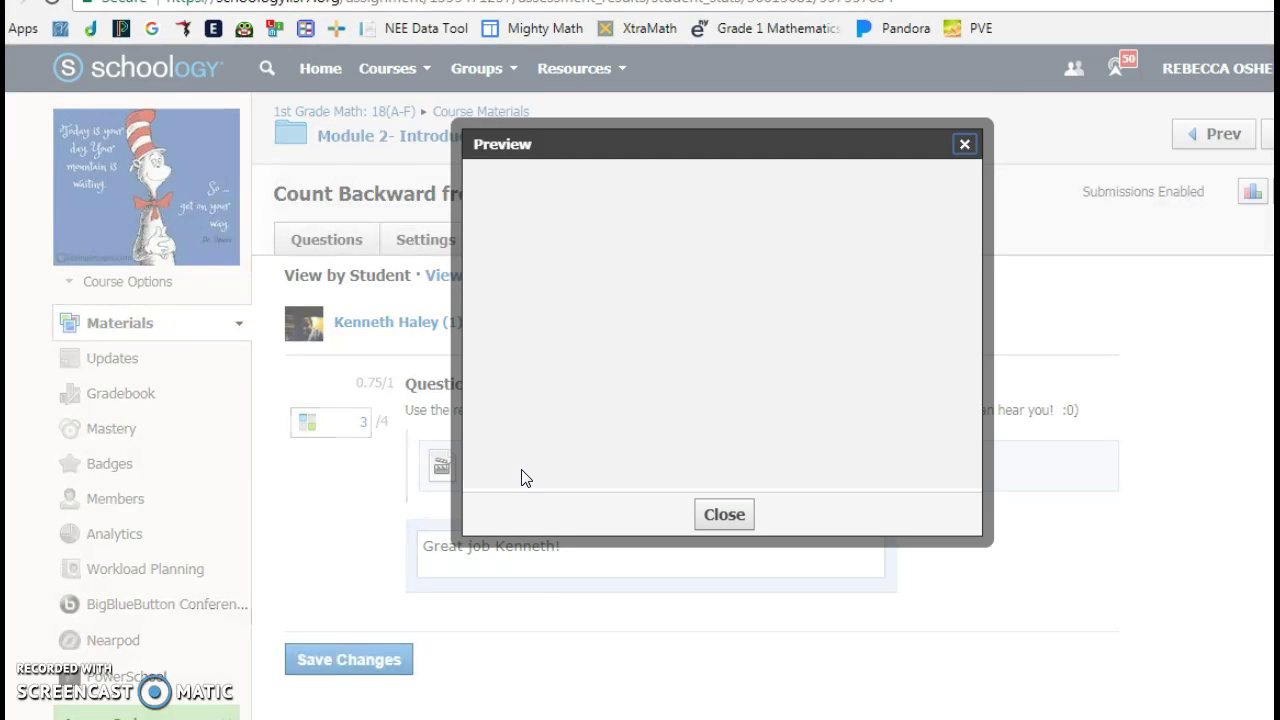
pyautogui.click(729, 333)
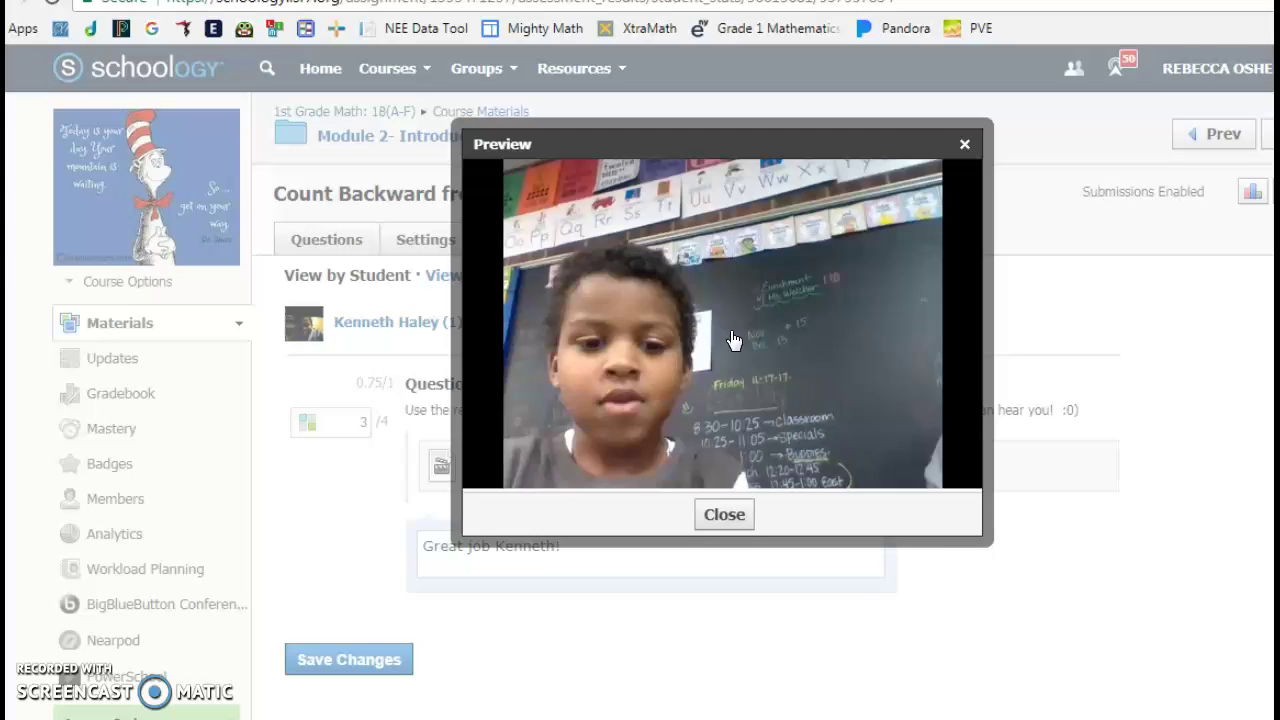
pyautogui.click(735, 515)
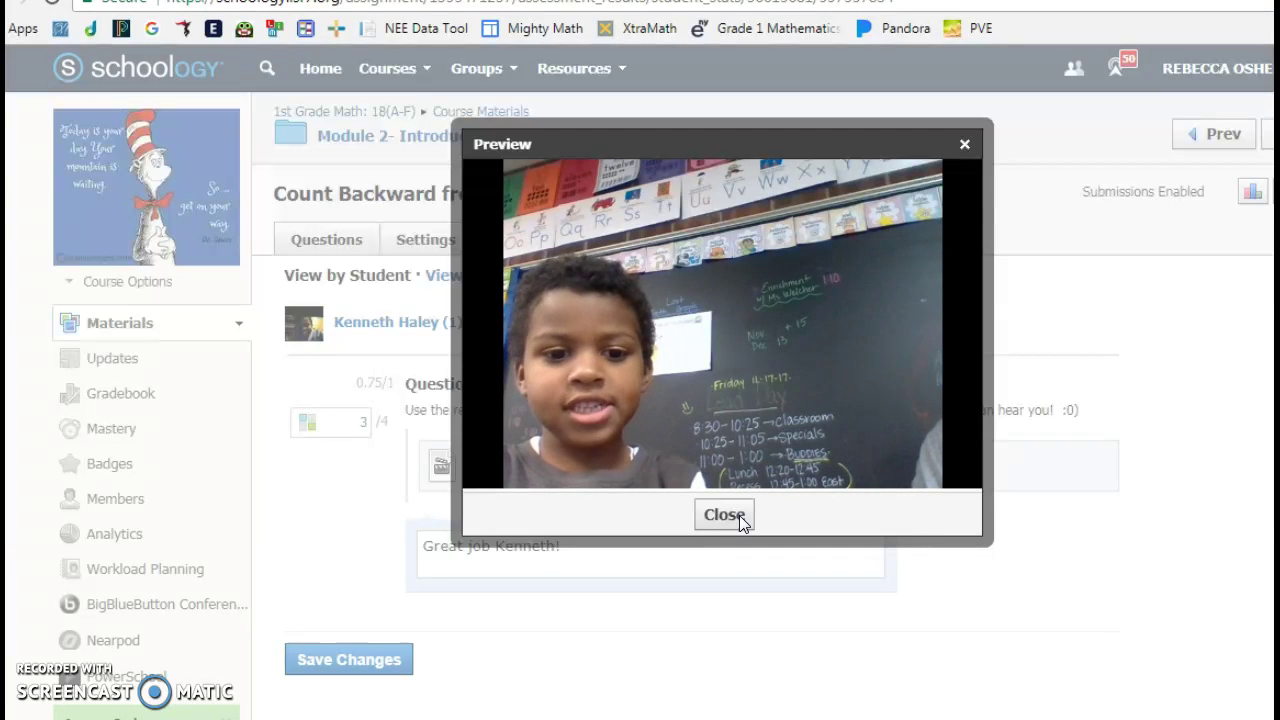
pyautogui.click(740, 518)
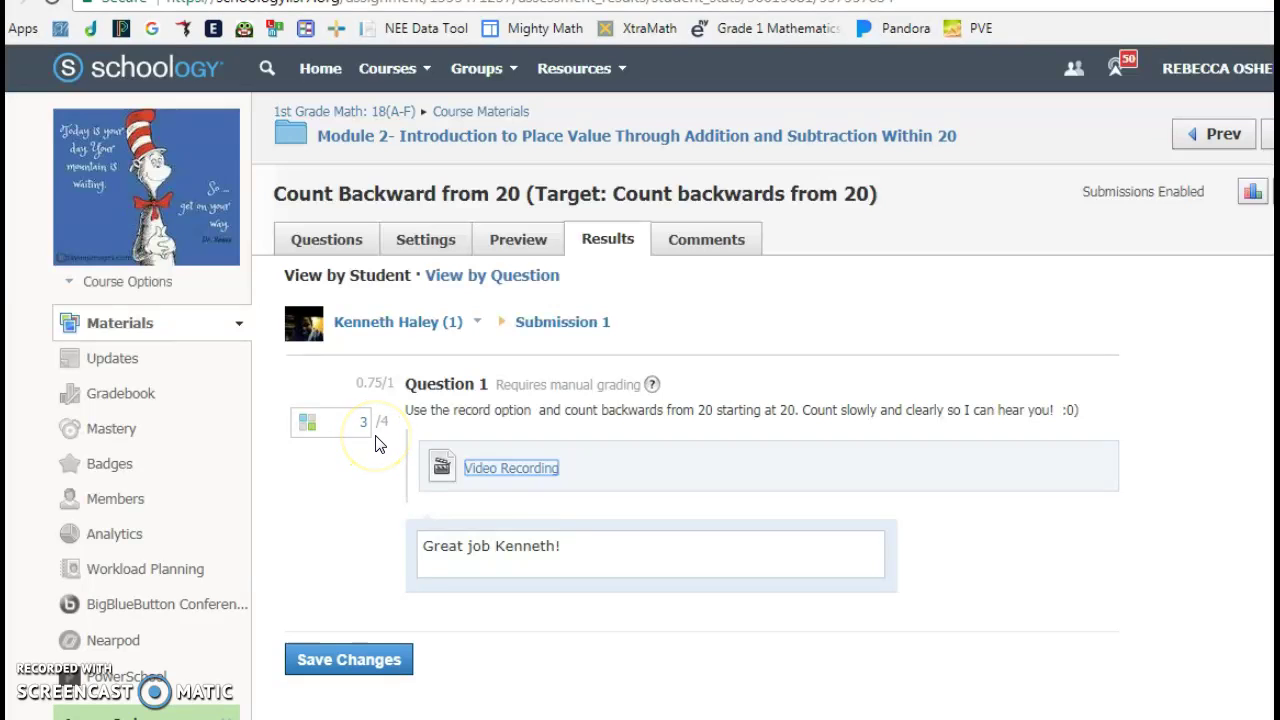
# - Save the rubric rating 3, Meets Expectations, leaving Question 1 at 3/4
pyautogui.click(307, 424)
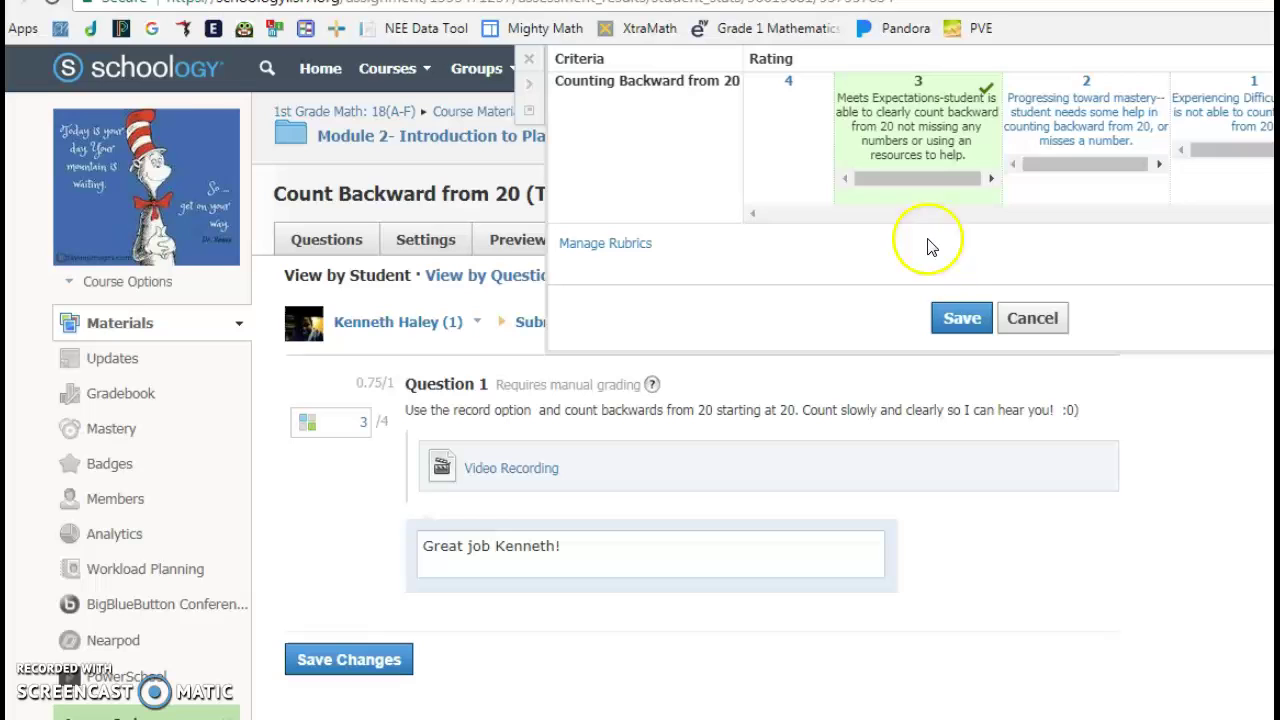
pyautogui.click(960, 318)
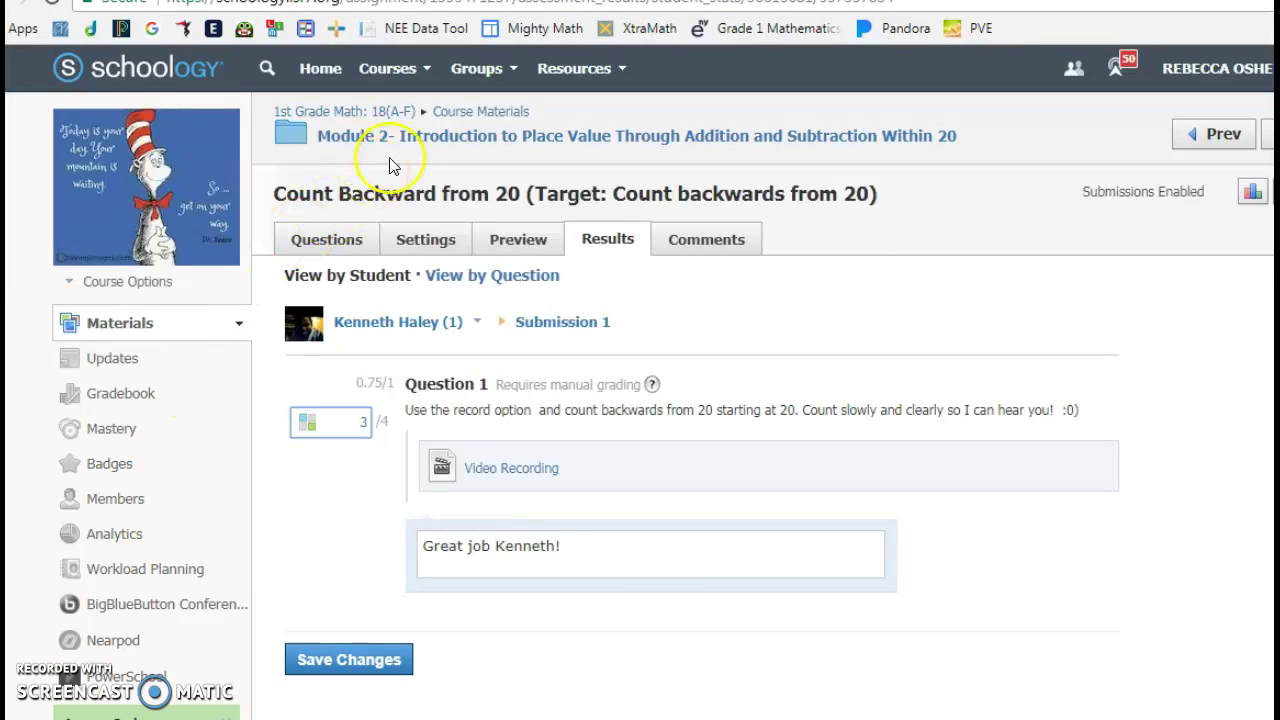
# - Return to Module 2 and scroll down to Skip Count by 10's to 100
pyautogui.click(337, 143)
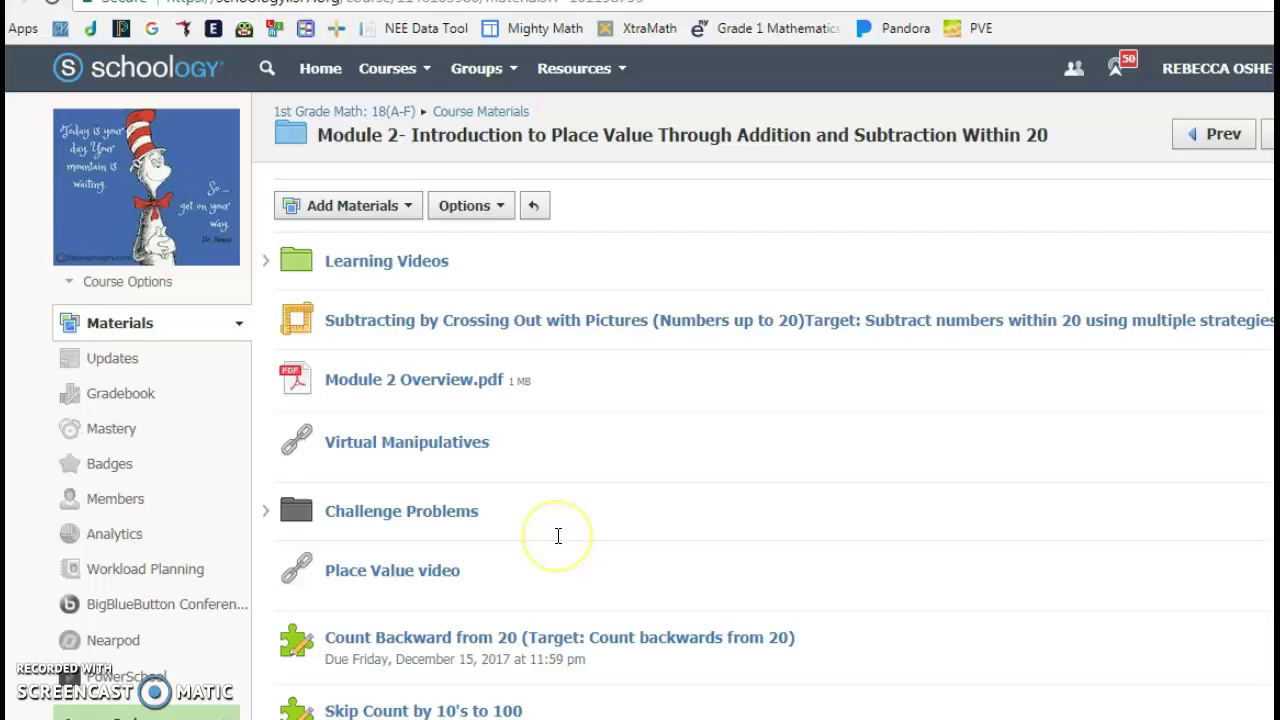
pyautogui.scroll(-2, 557, 534)
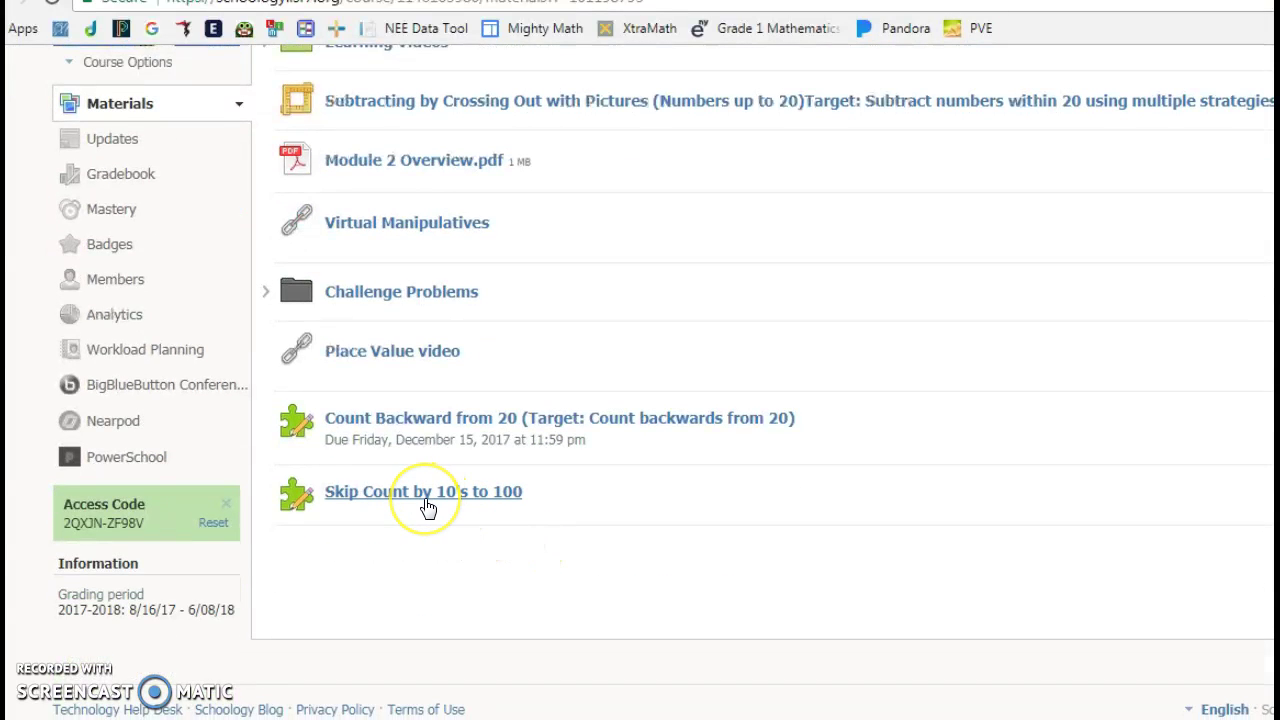